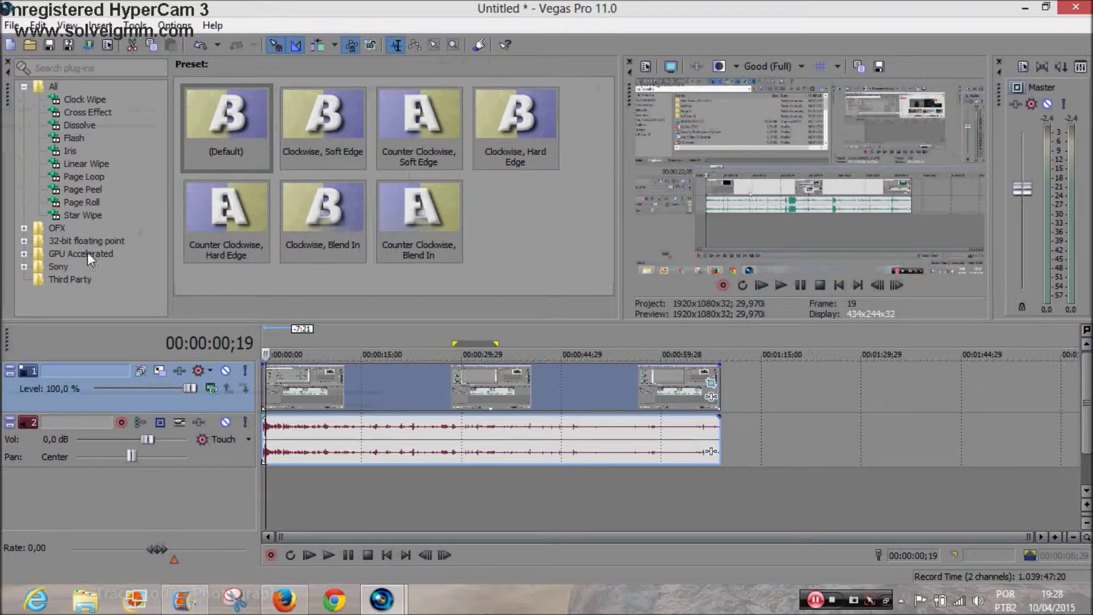
- Enlarge the video preview by lowering the boundary above the timeline and widening the preview area
left_click_drag(166, 320, 182, 53)
left_click_drag(189, 100, 202, 332)
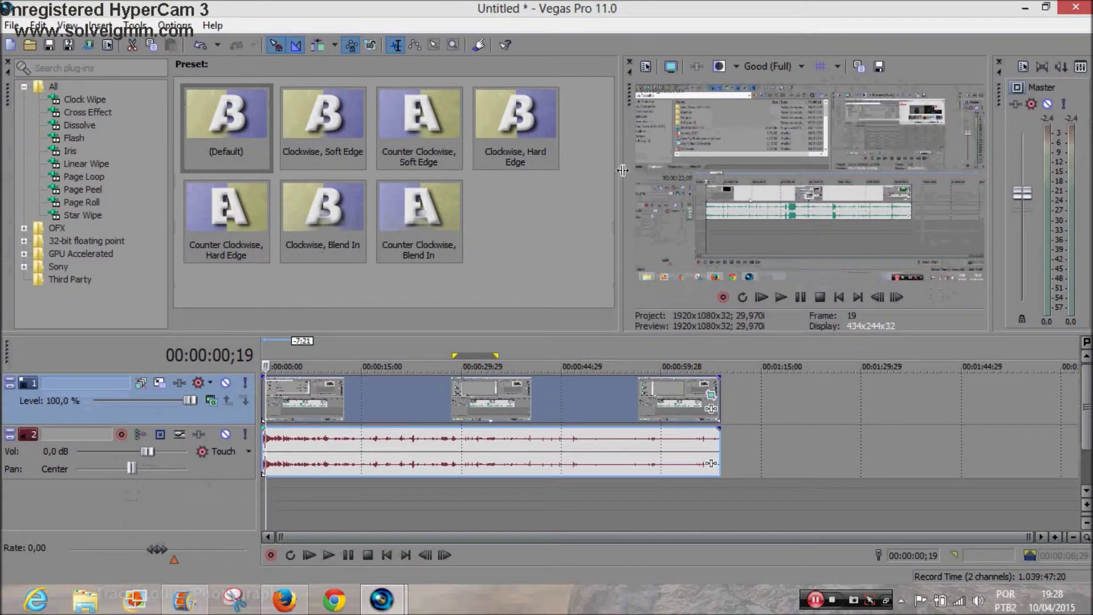
left_click_drag(619, 163, 583, 164)
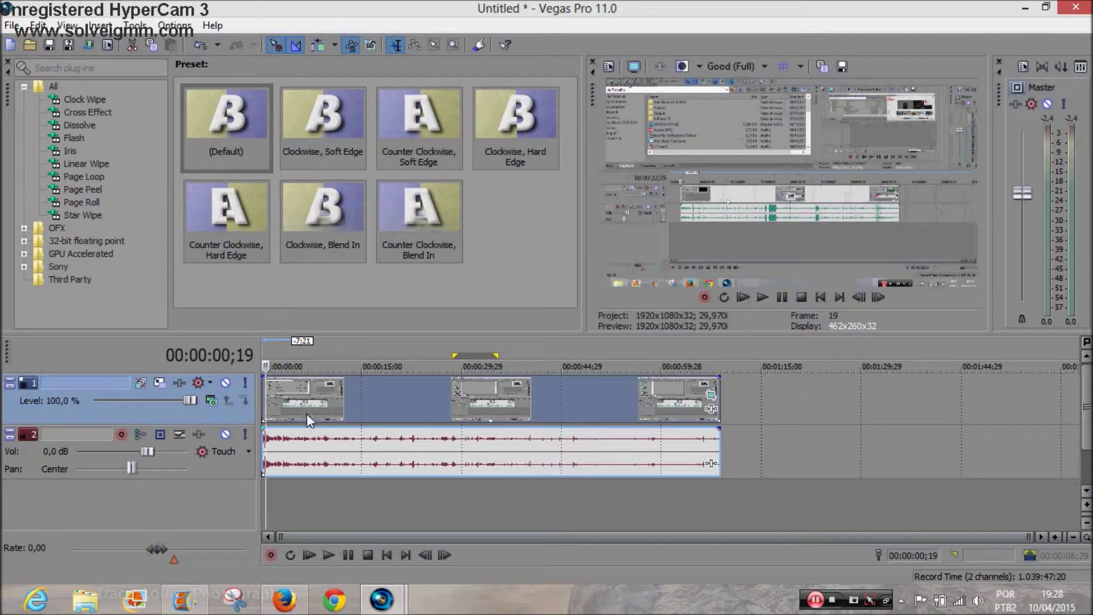
- Open Pan/Crop for the video event and delete the position keyframes at 00:00:12;03 and 00:00:15;14
left_click(710, 396)
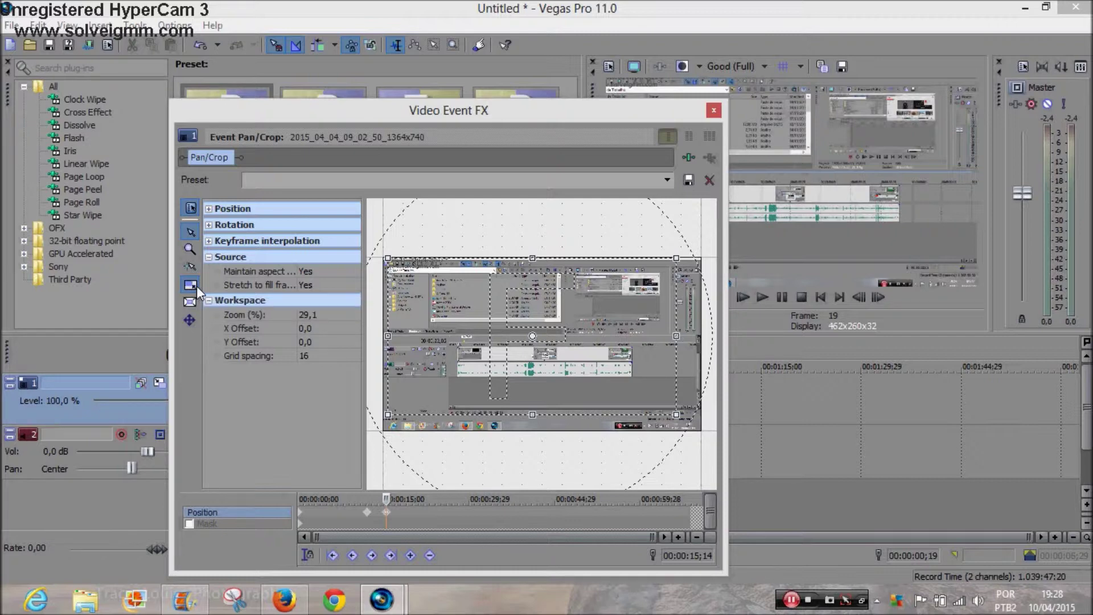
left_click(367, 521)
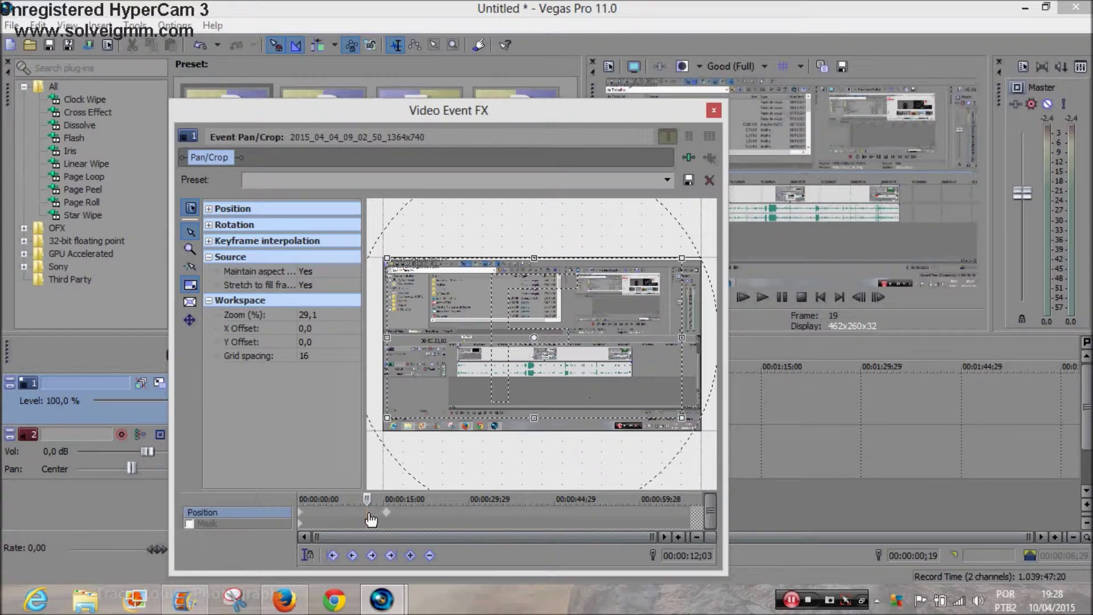
left_click(388, 514)
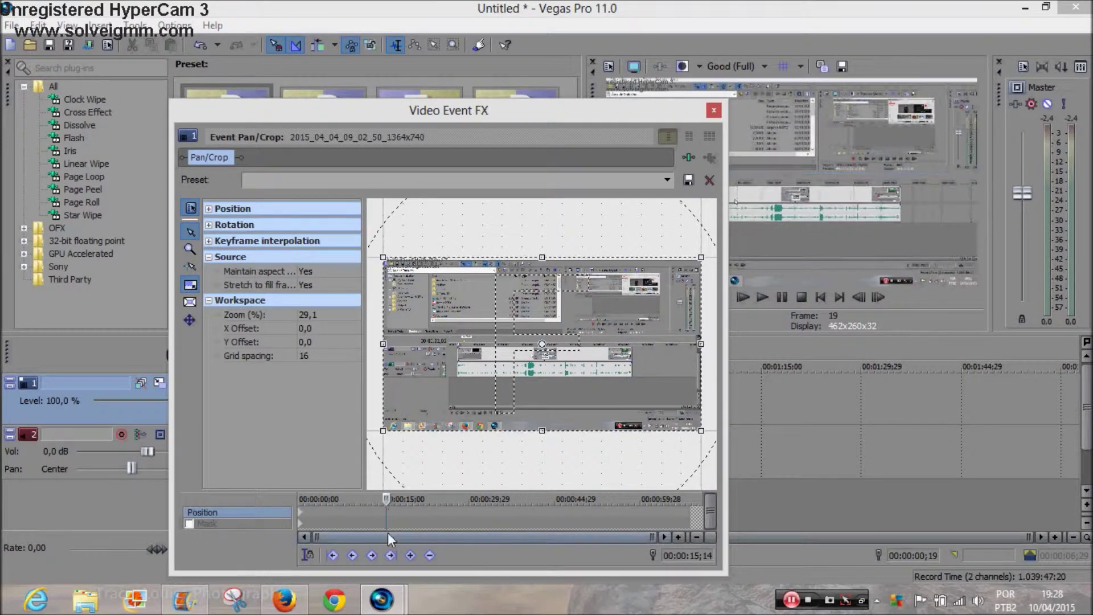
- Create a position keyframe at 00:00:15;10 in the event's Pan/Crop timeline
left_click_drag(367, 499, 358, 498)
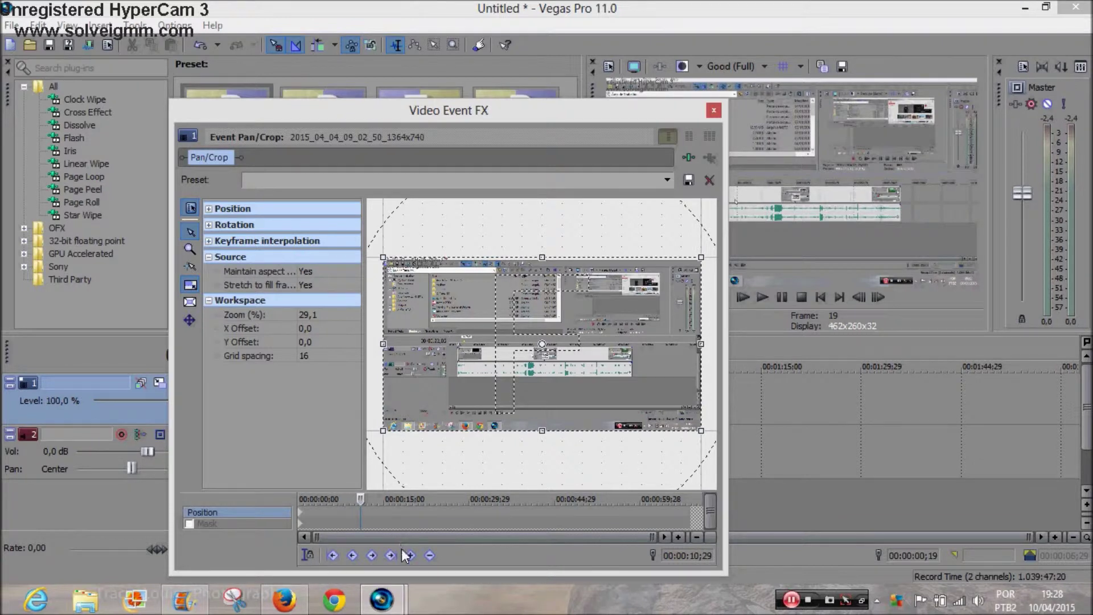
left_click_drag(360, 499, 387, 498)
mouse_move(407, 606)
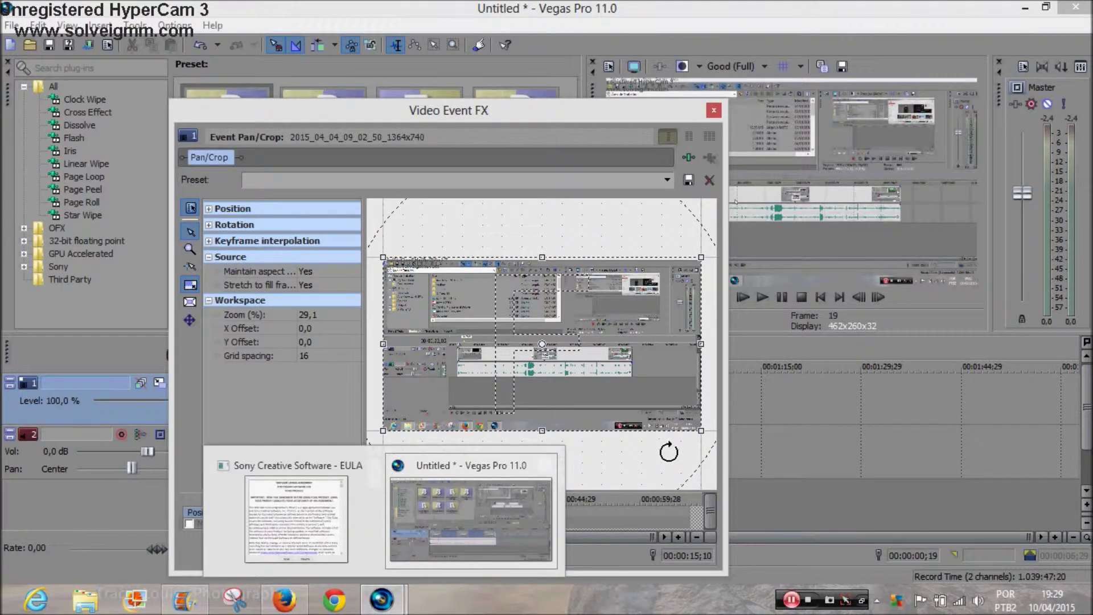
left_click(408, 555)
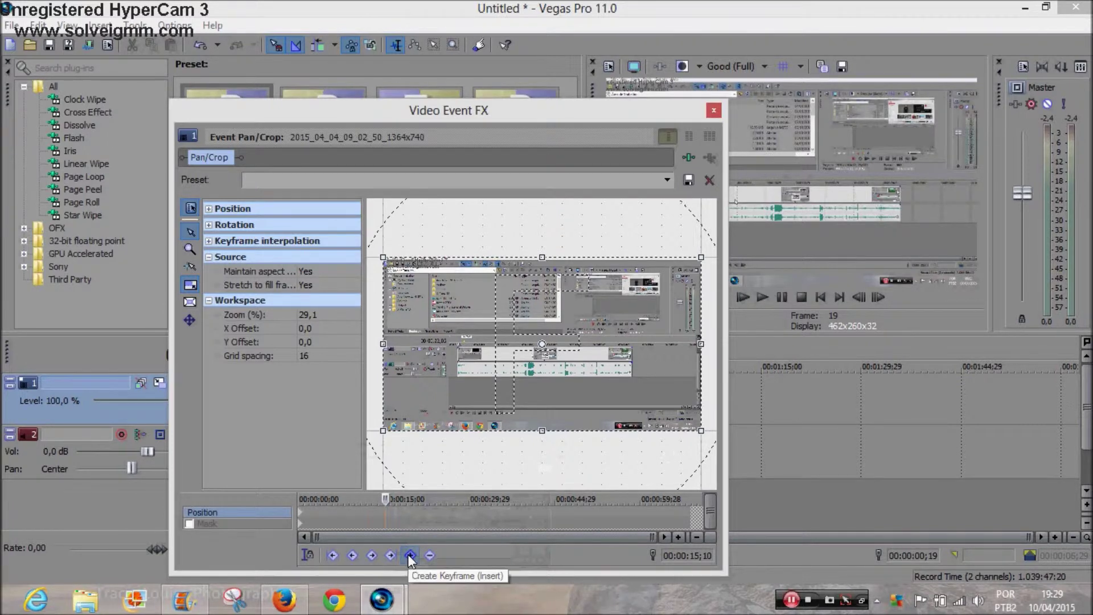
left_click(410, 555)
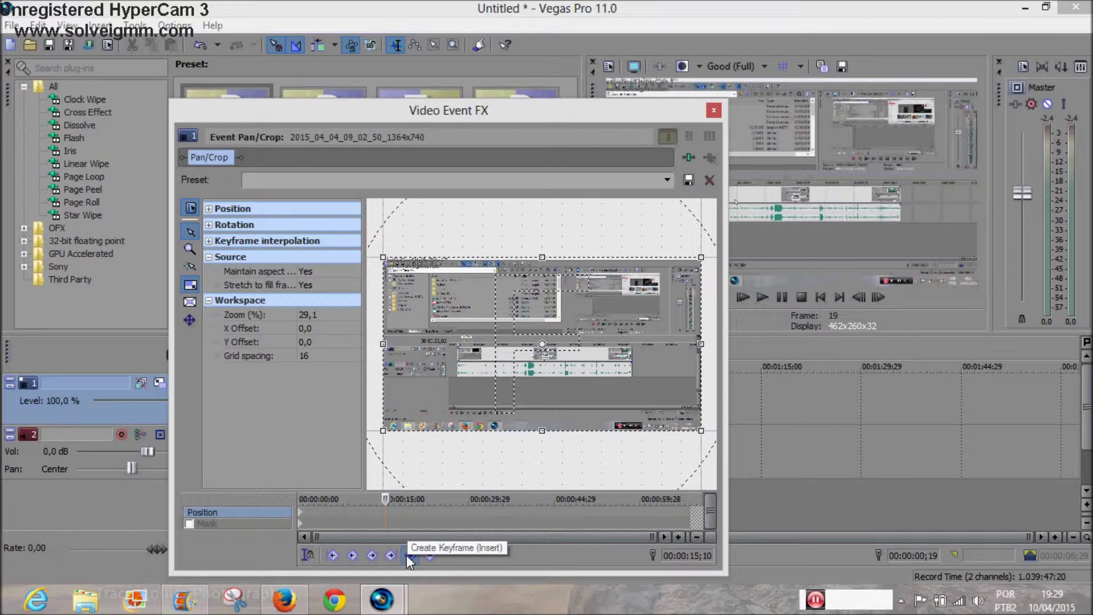
left_click(408, 555)
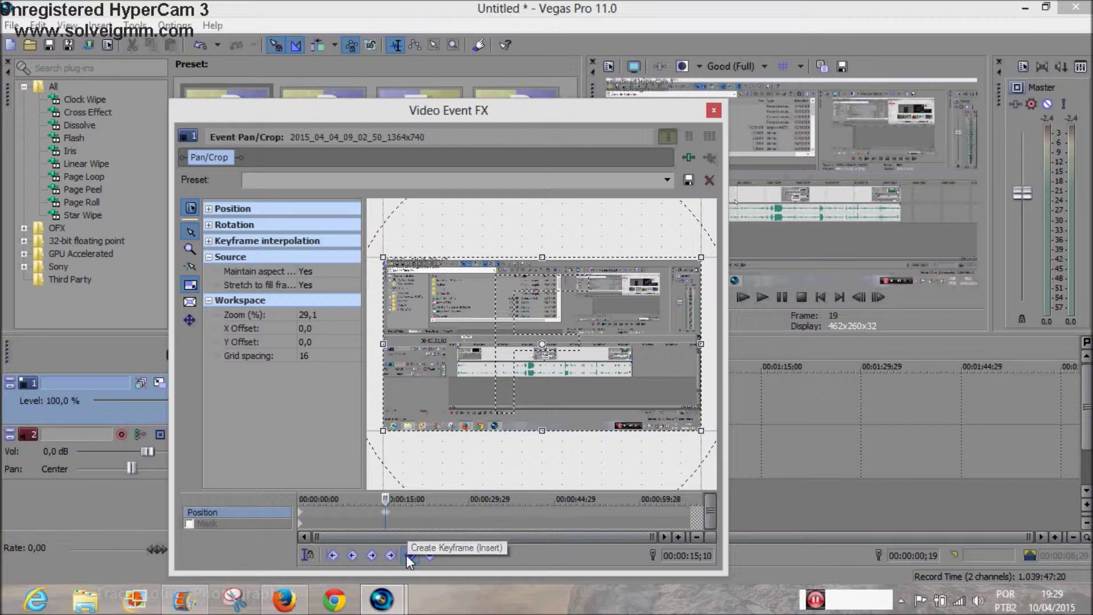
- Create a mask keyframe at 00:00:17;17
left_click(386, 521)
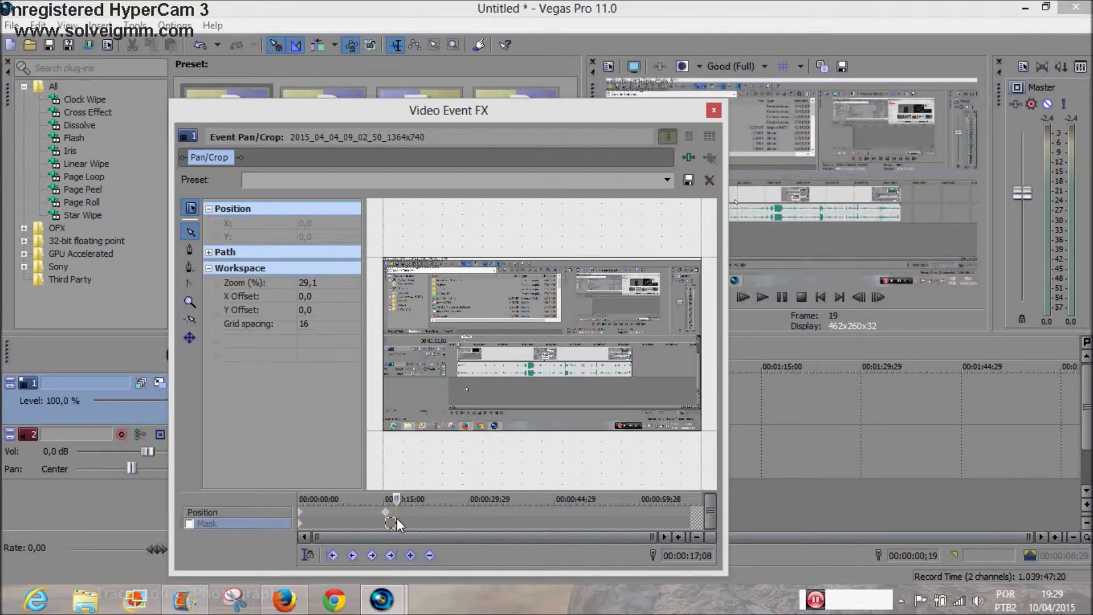
left_click(397, 499)
left_click(411, 556)
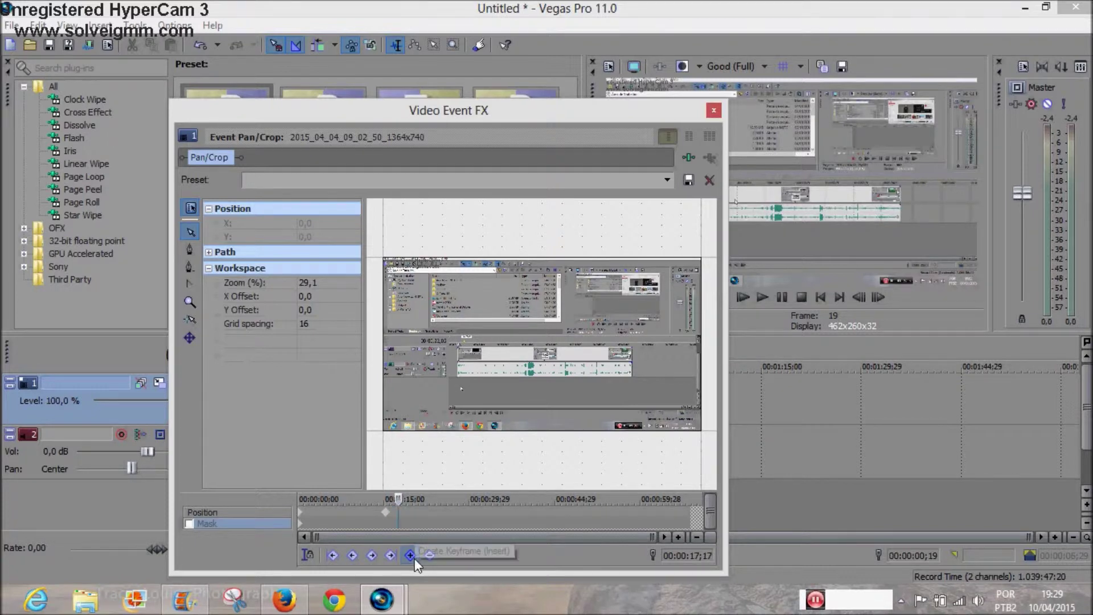
- At the 00:00:15;10 position keyframe, shrink the crop frame to about a third of the picture's width and place it over the picture's right-hand centre
left_click(384, 511)
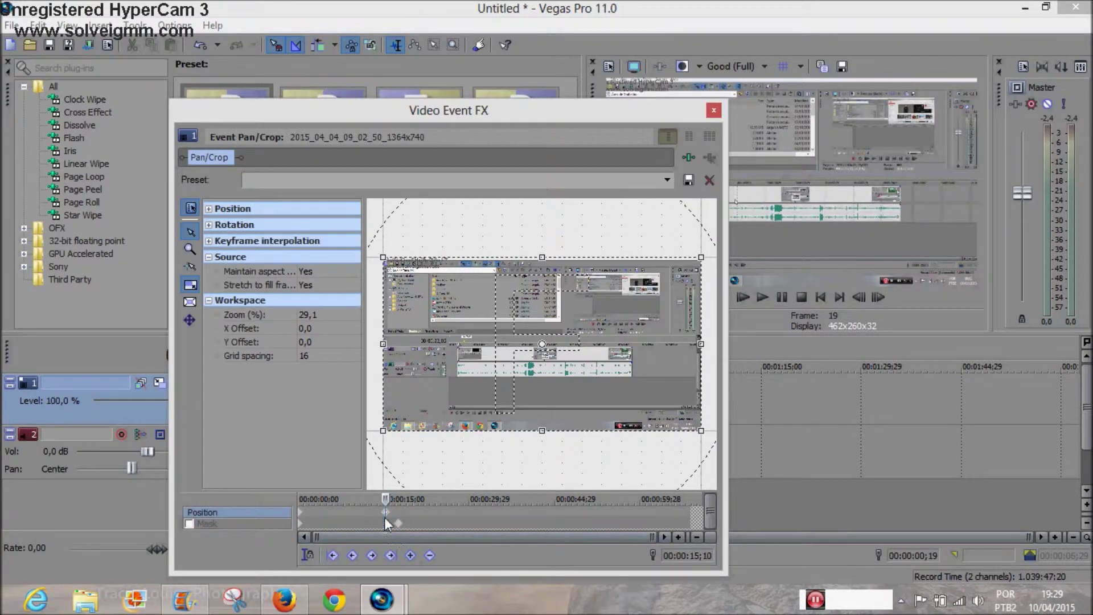
left_click_drag(701, 257, 485, 328)
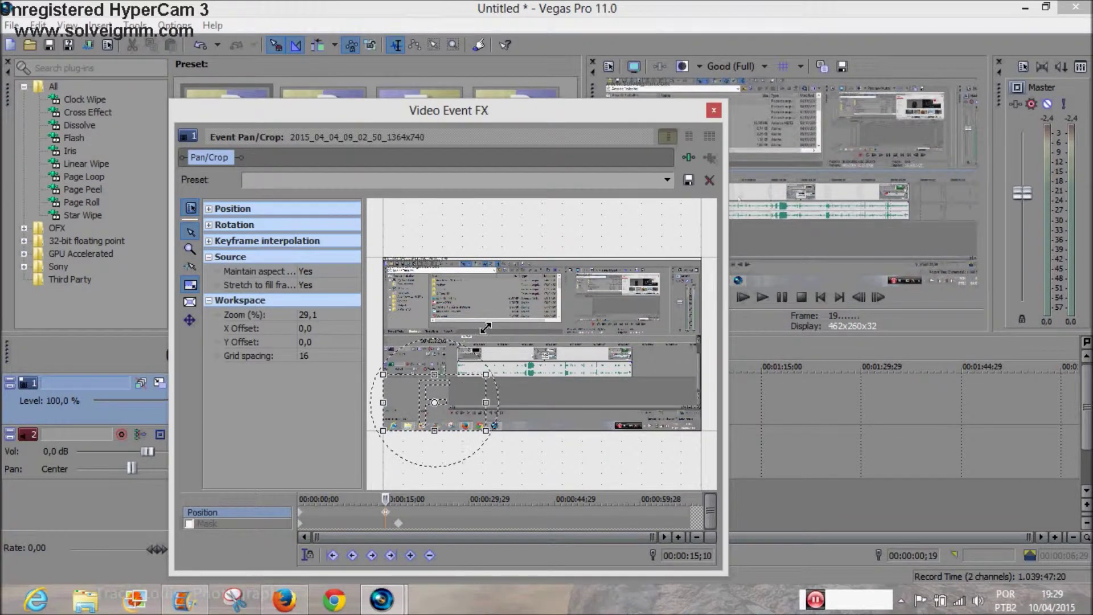
left_click_drag(442, 398, 627, 351)
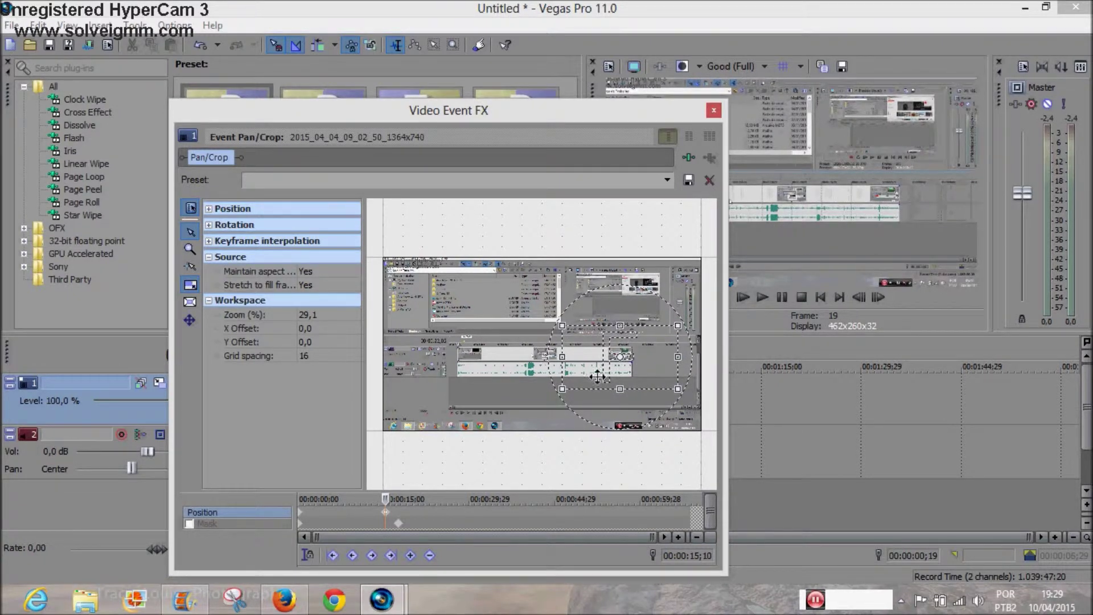
- Try to reposition the picture at the 00:00:17;17 mask keyframe and close the Pan/Crop window
left_click(398, 523)
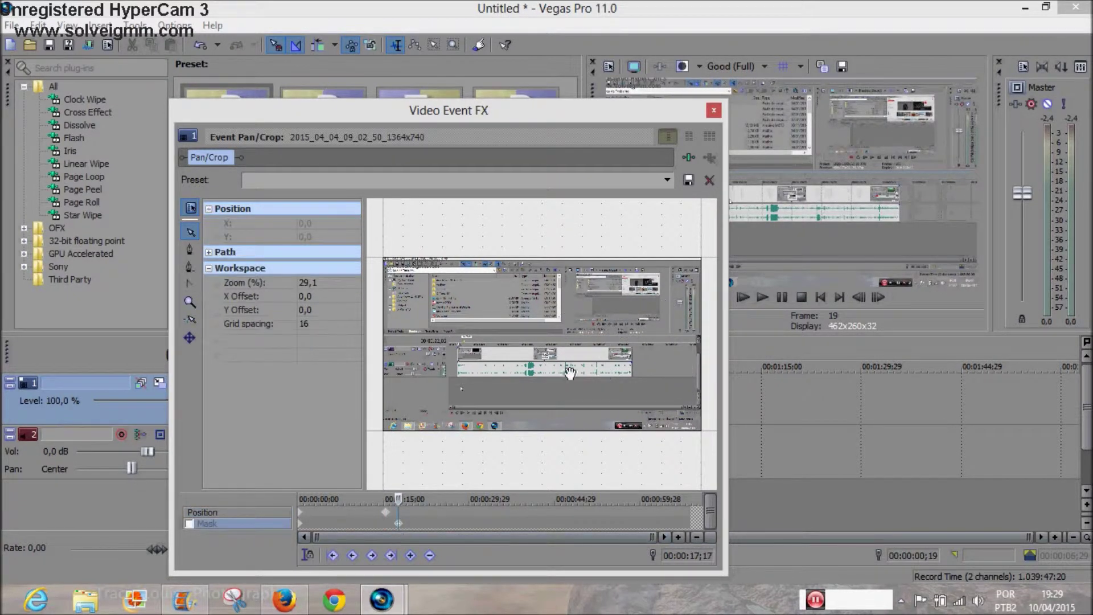
left_click_drag(532, 361, 516, 342)
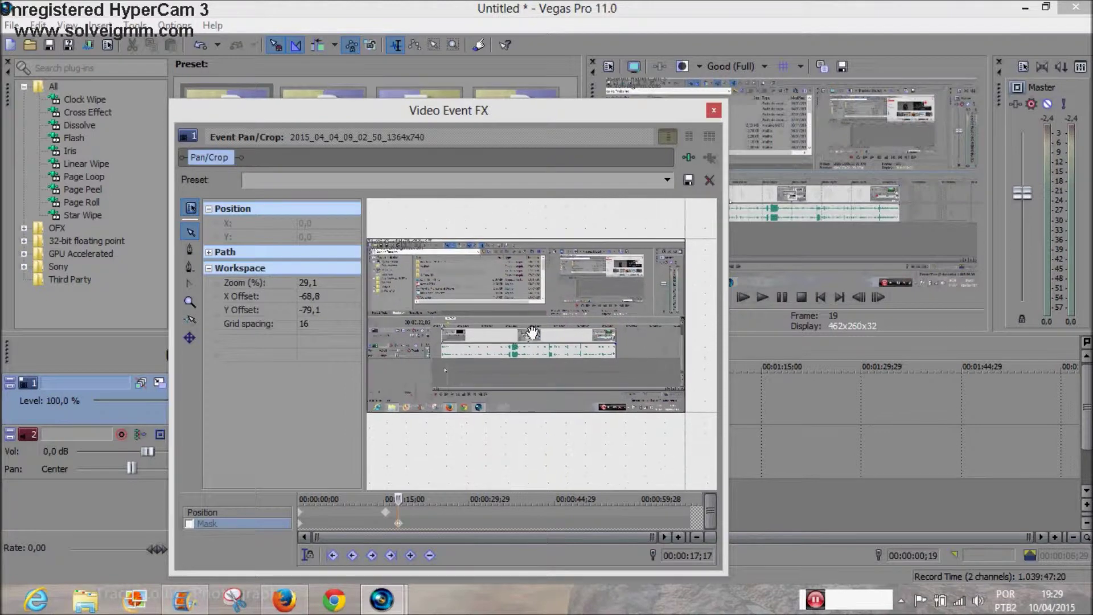
left_click(713, 111)
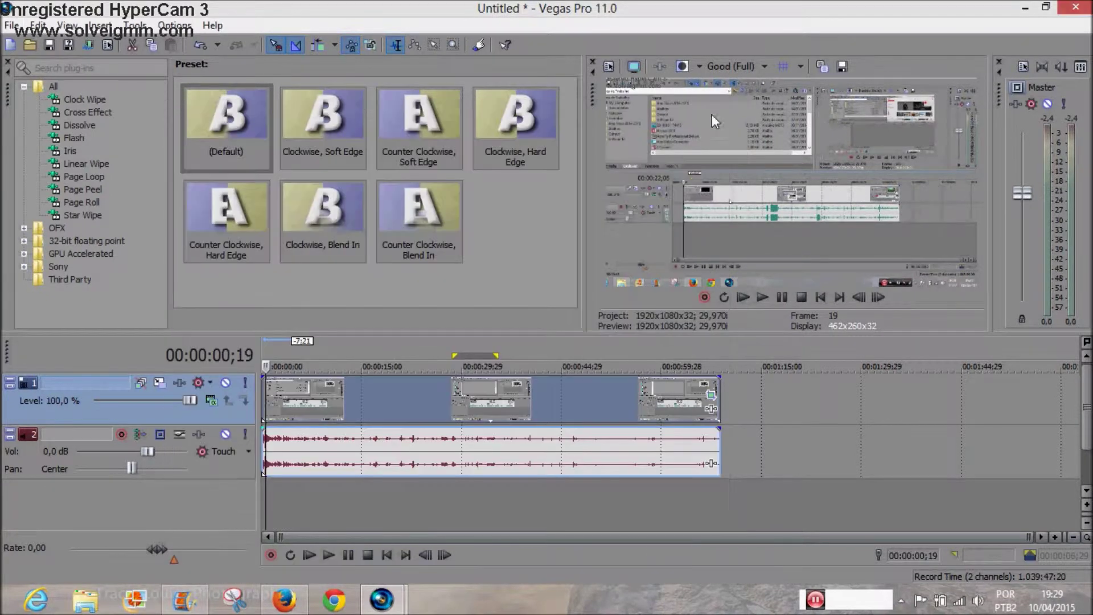
- Play the clip to check the zoom and pause at about 22 seconds
left_click(764, 296)
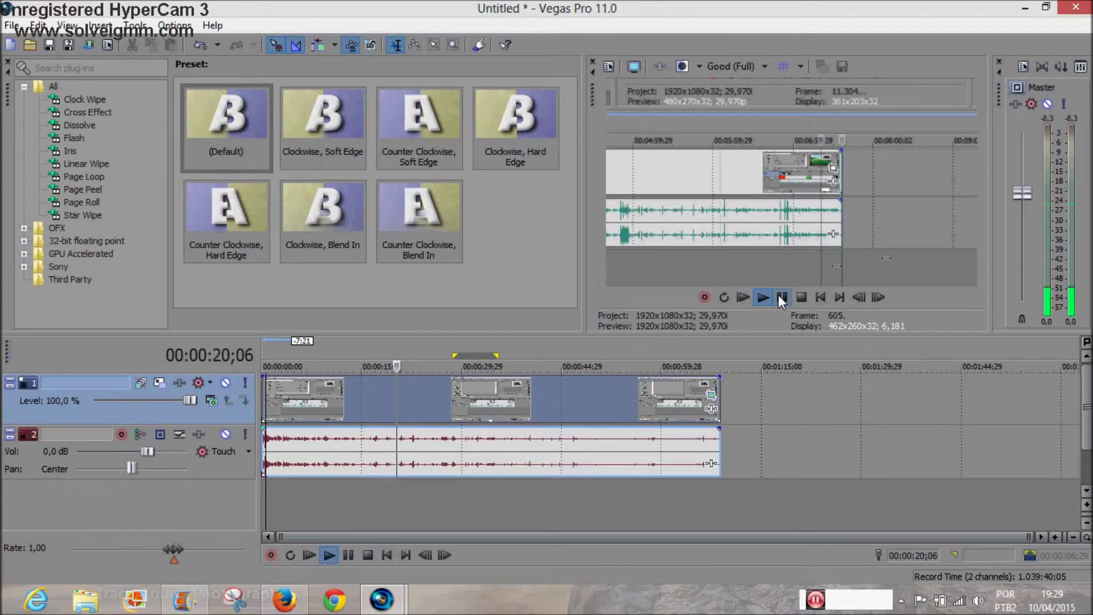
left_click(779, 296)
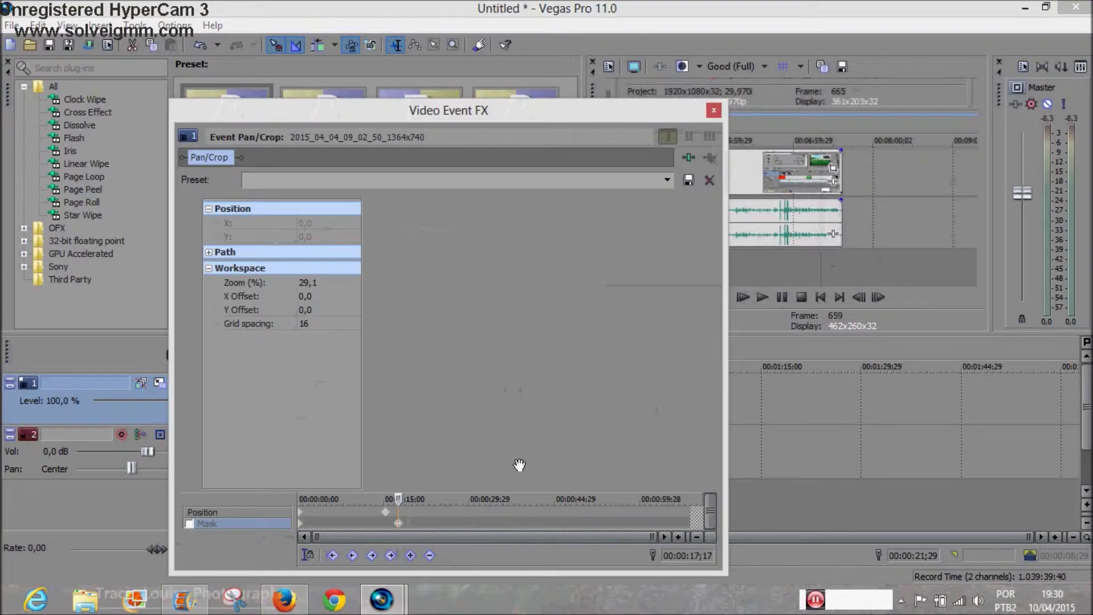
- Add a mask keyframe at 00:00:20;12, try to reposition the picture there, and close the Pan/Crop window
key("super+c")
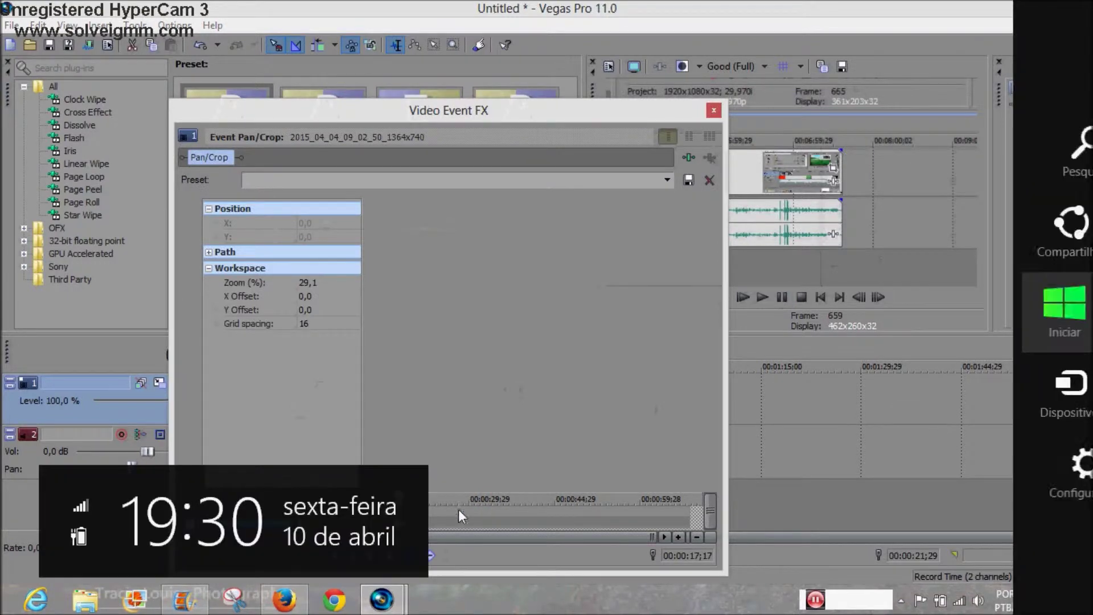
left_click(465, 510)
left_click_drag(400, 499, 414, 507)
left_click(411, 555)
left_click_drag(480, 458, 521, 366)
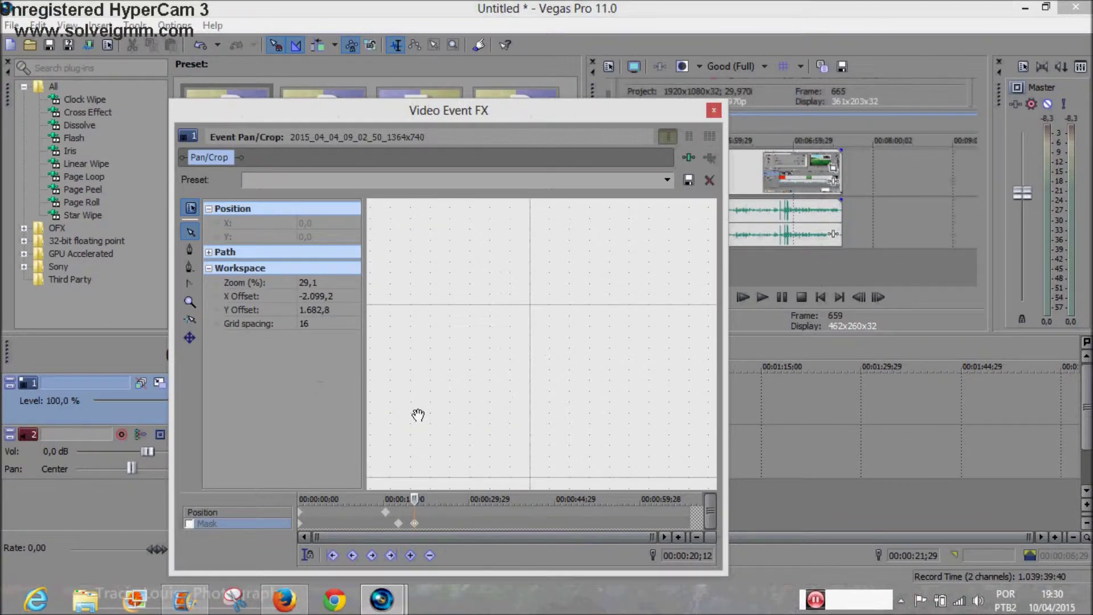
left_click_drag(486, 298, 616, 345)
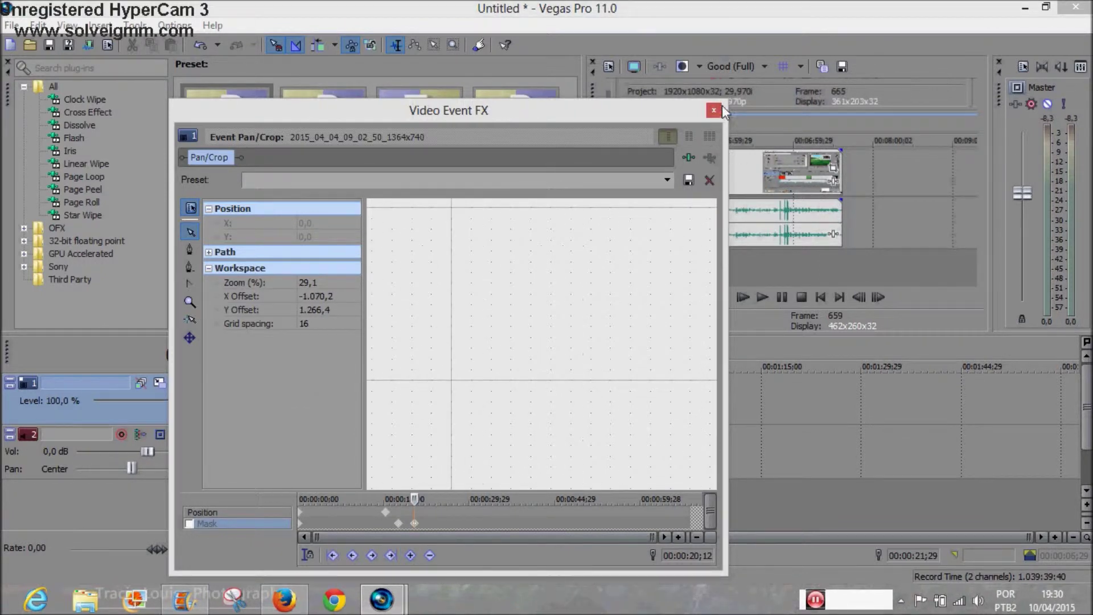
left_click(717, 107)
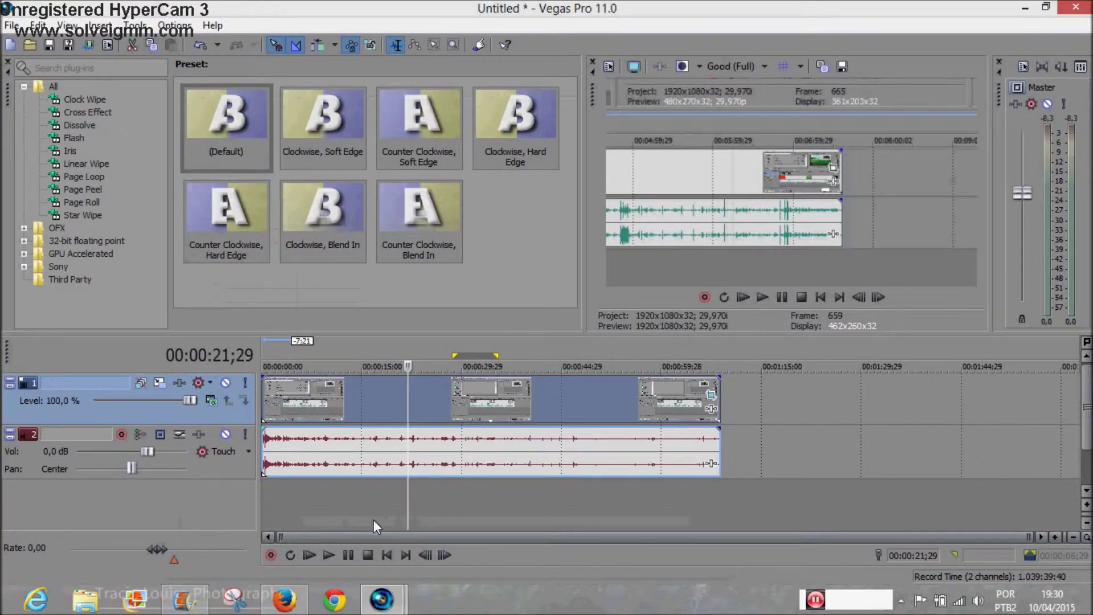
- Reopen Pan/Crop for the video event and delete the mask keyframes at 00:00:17;17 and 00:00:20;12
left_click(710, 396)
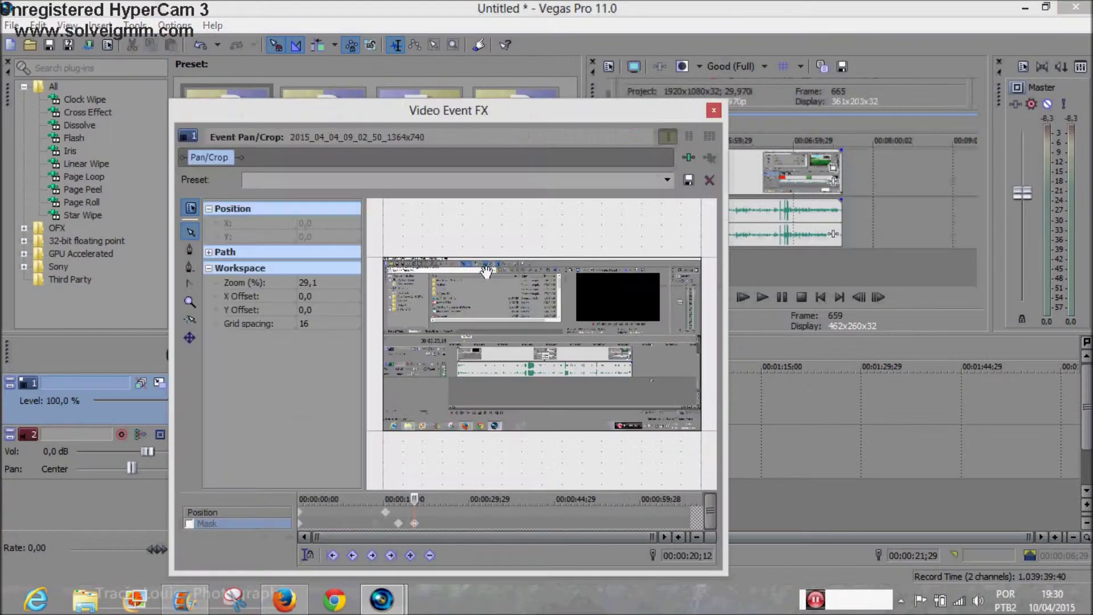
left_click(386, 512)
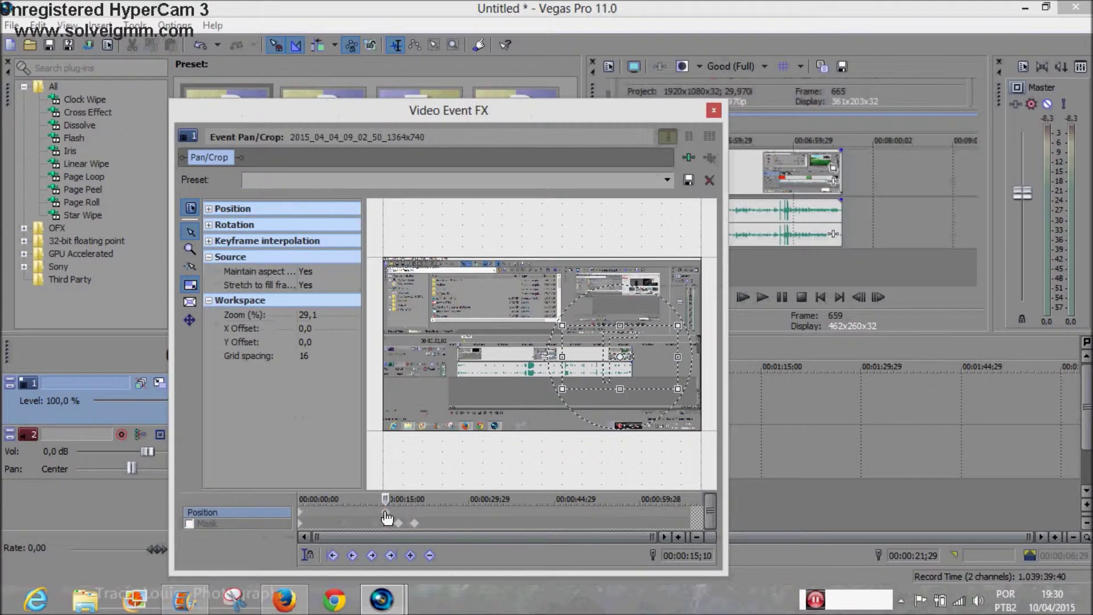
left_click(398, 523)
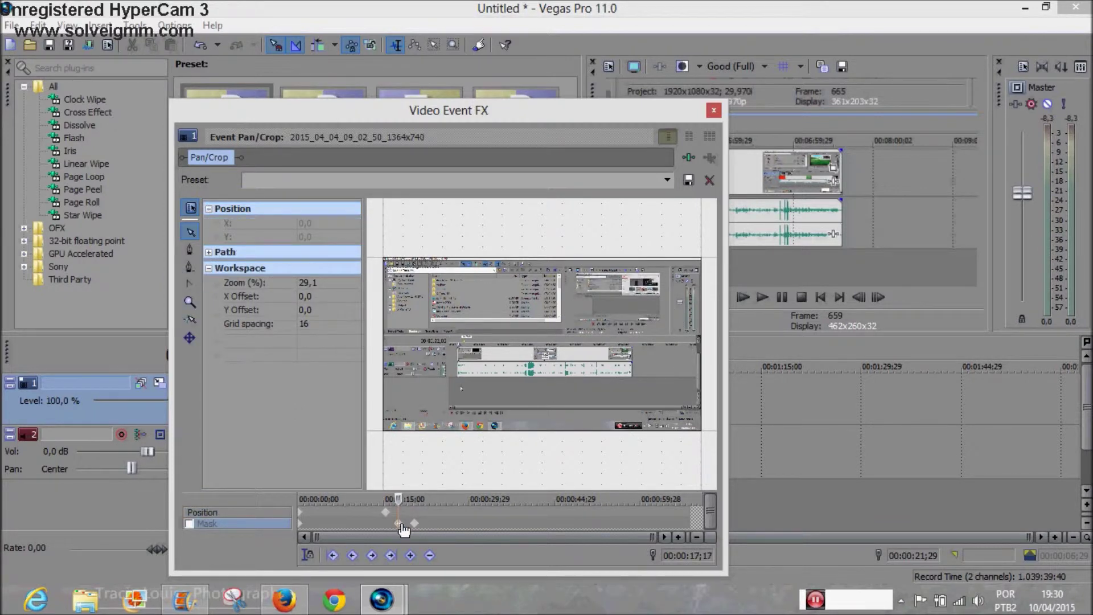
left_click(413, 526)
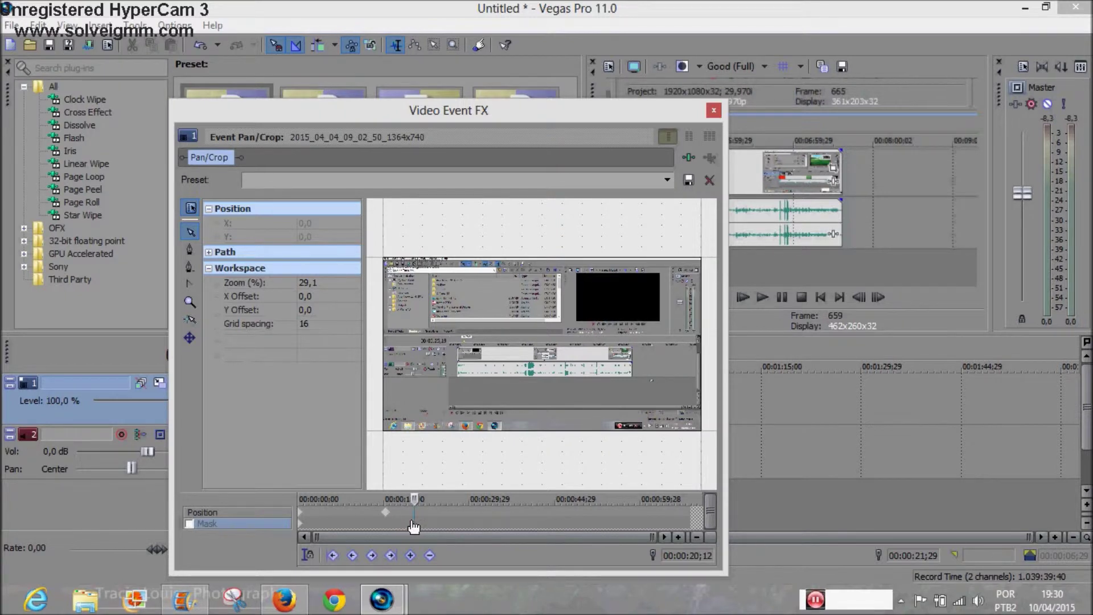
- Add a position keyframe at 00:00:19;12 and enlarge its crop frame to cover most of the picture, then close Pan/Crop
left_click(410, 512)
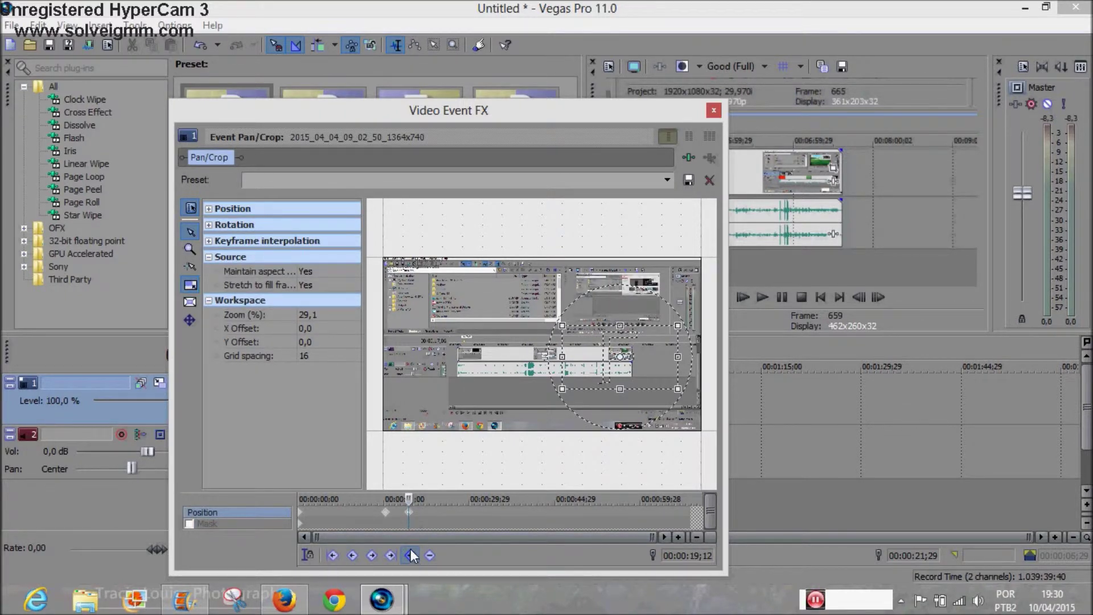
left_click_drag(620, 349, 714, 237)
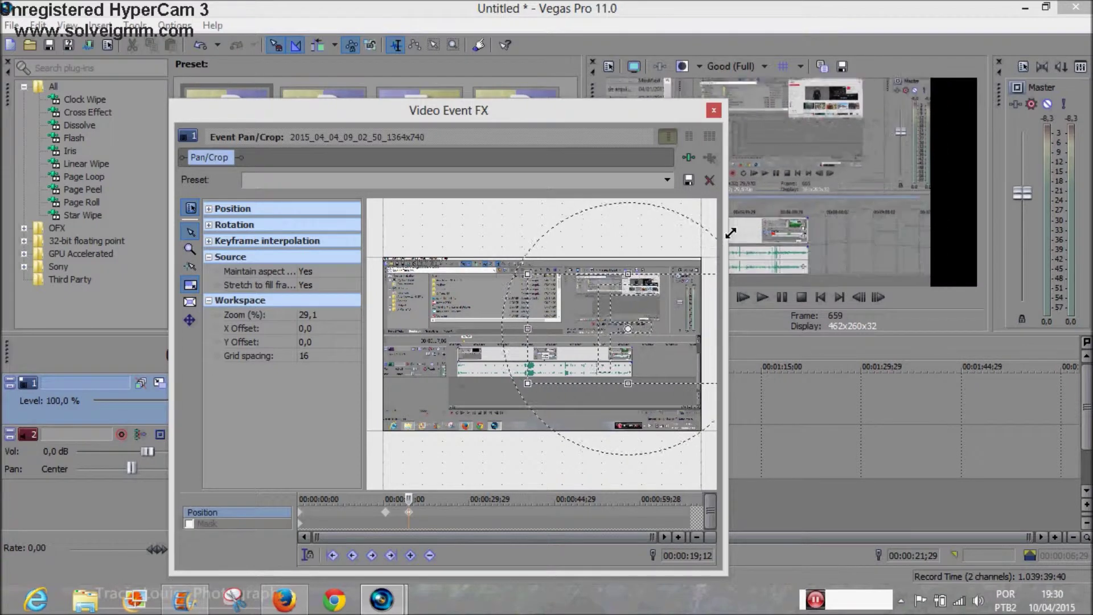
left_click_drag(653, 299, 584, 308)
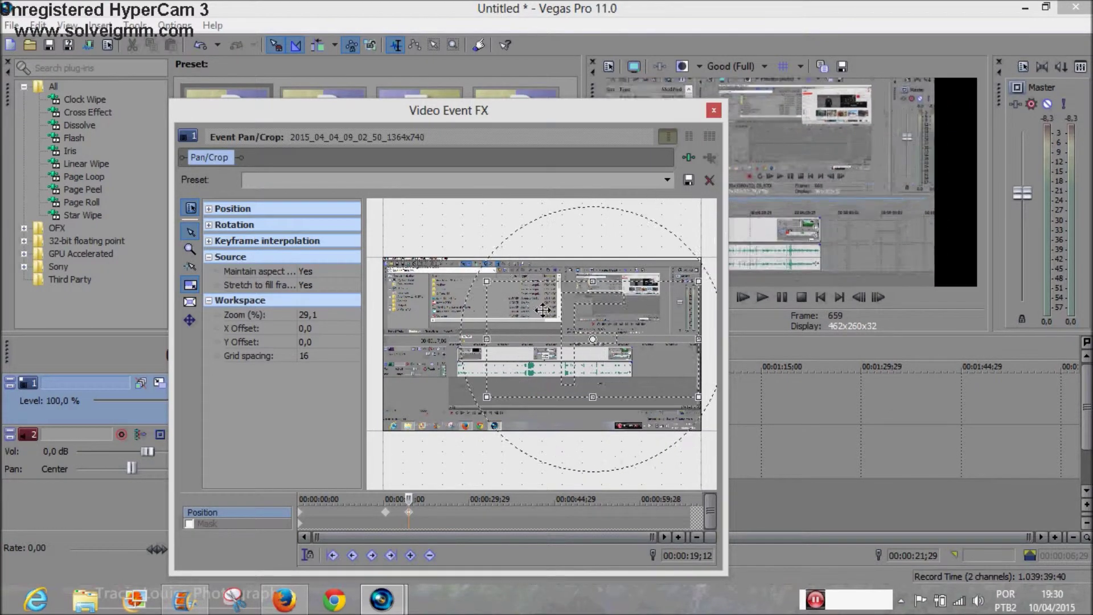
left_click_drag(668, 274, 701, 260)
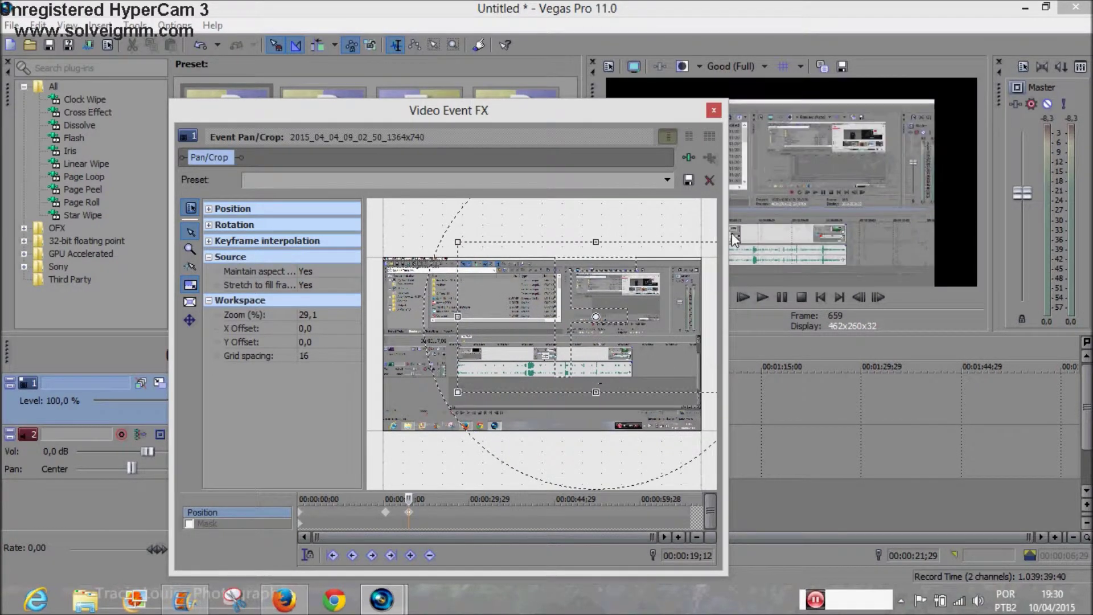
mouse_move(518, 380)
left_mouse_down()
mouse_move(504, 369)
mouse_move(506, 378)
left_mouse_up()
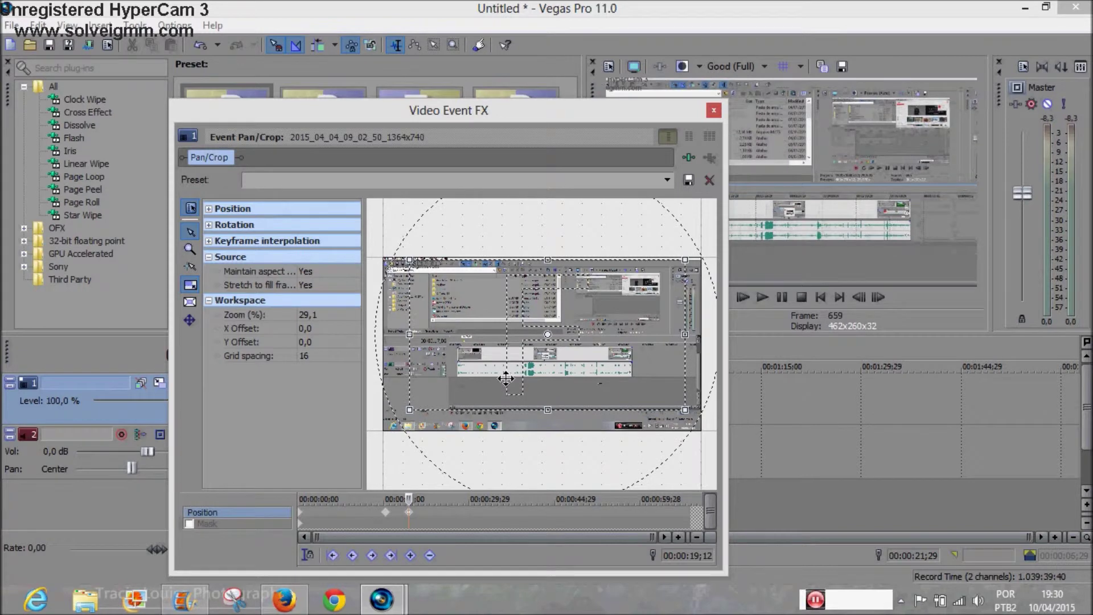
left_click(714, 110)
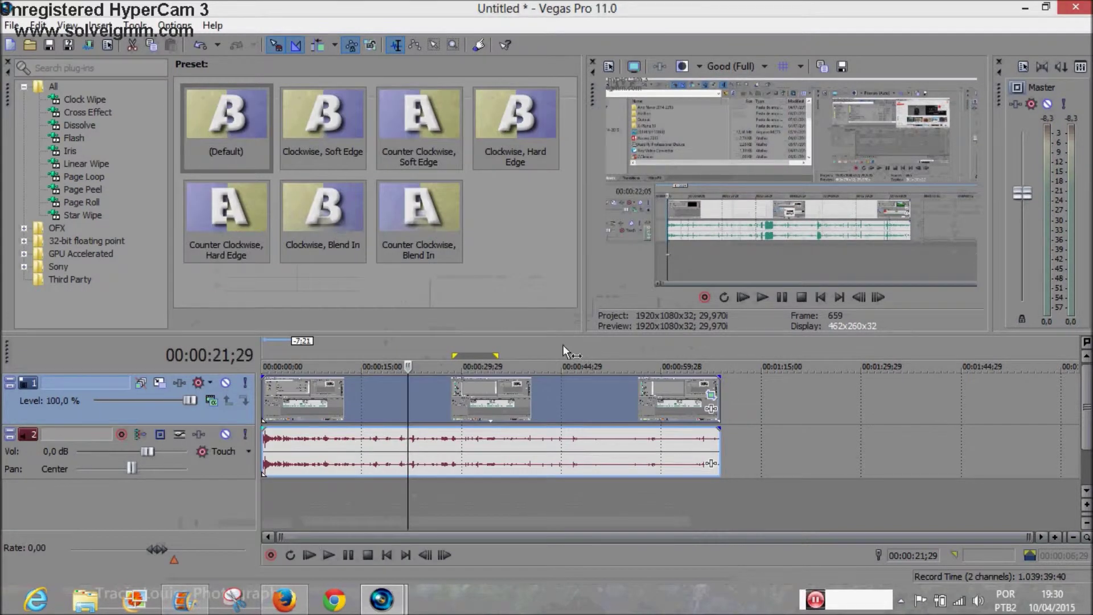
- Play the clip from 00:00:15;13 to check the zoom between the keyframes
left_click(403, 507)
left_click(365, 507)
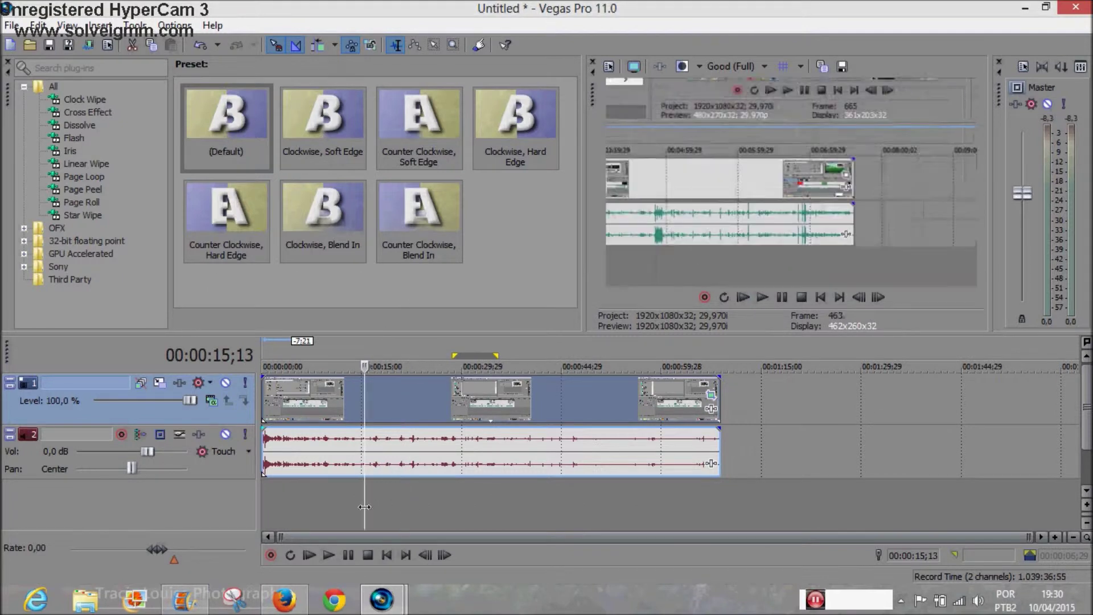
left_click(763, 296)
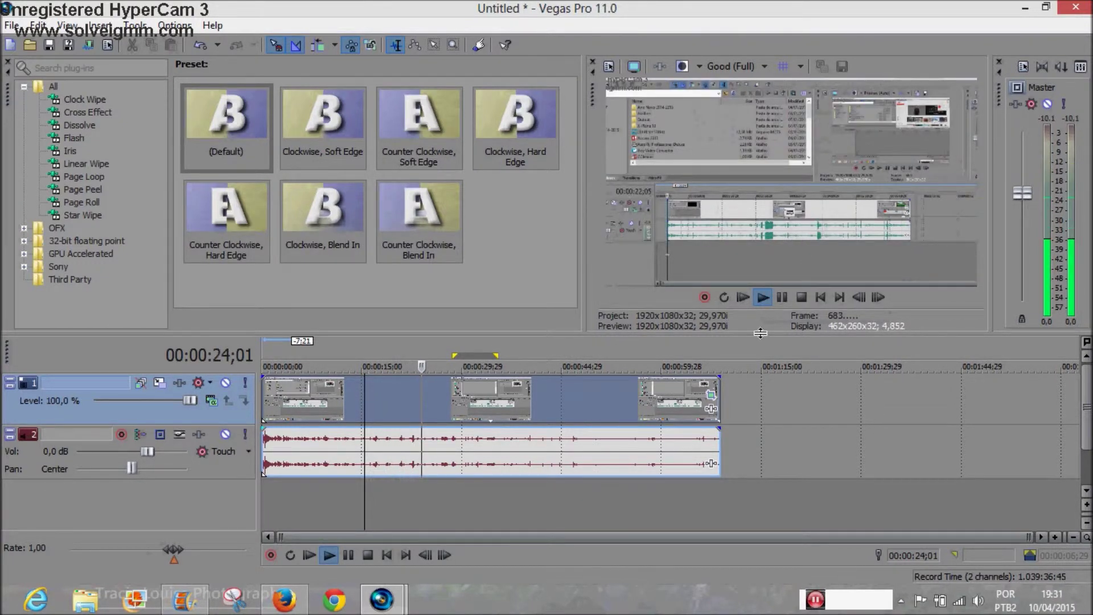
- Enlarge the timeline area and set a short loop region beyond the end of the clip
left_click_drag(760, 333, 752, 310)
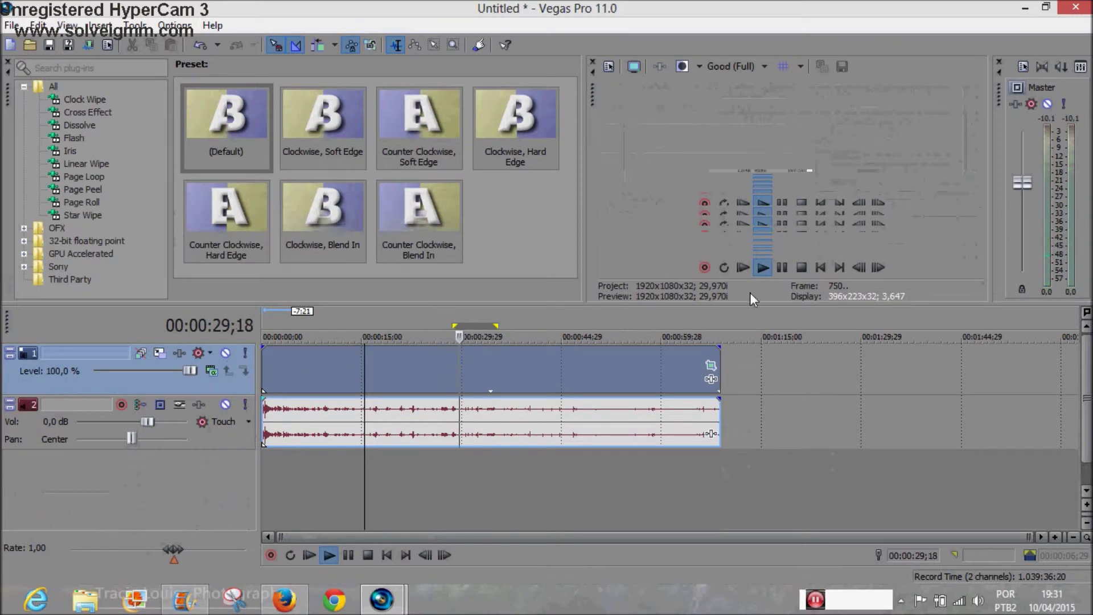
left_click_drag(782, 321, 806, 320)
left_click(789, 317)
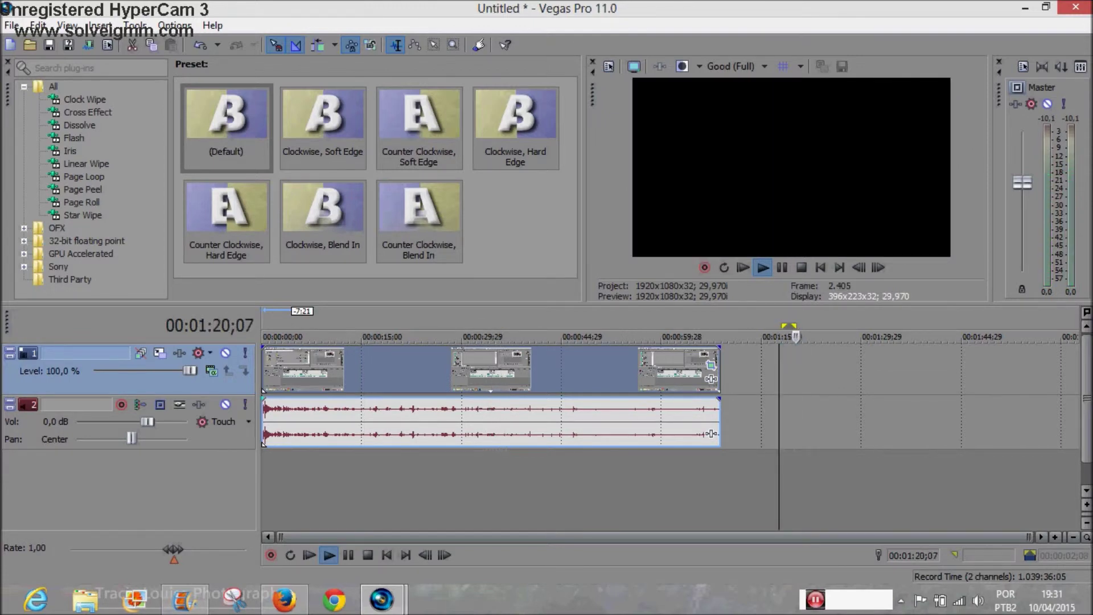
mouse_move(835, 604)
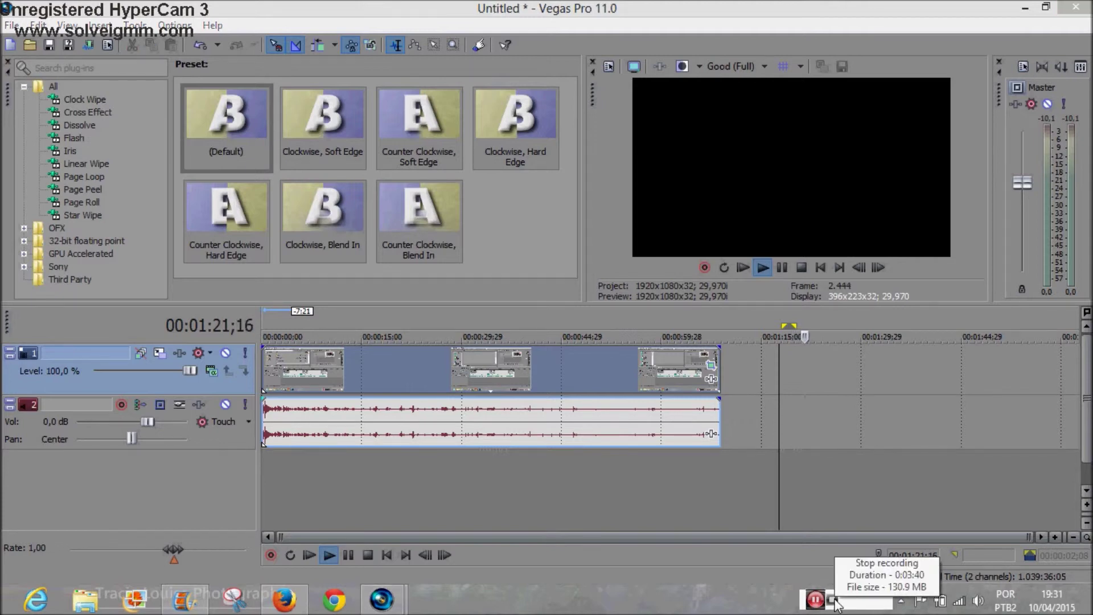